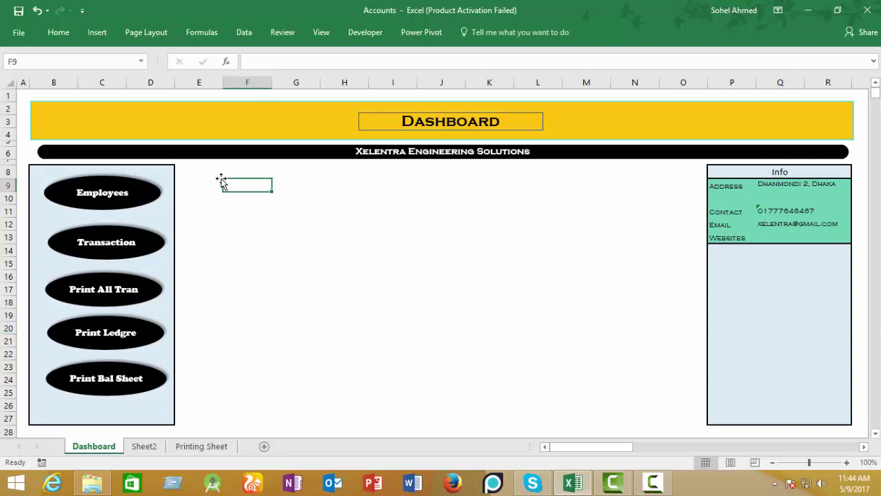
left_click(219, 170)
left_click(236, 171)
left_click_drag(424, 219, 614, 415)
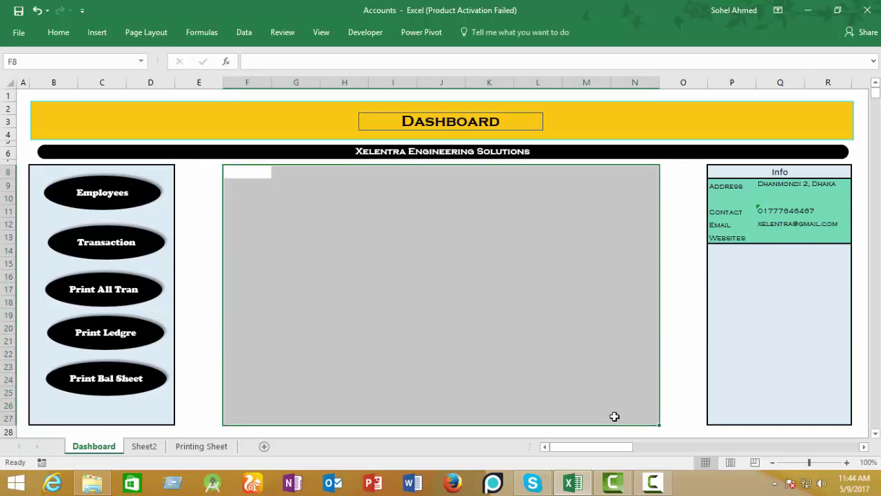
left_click(389, 299)
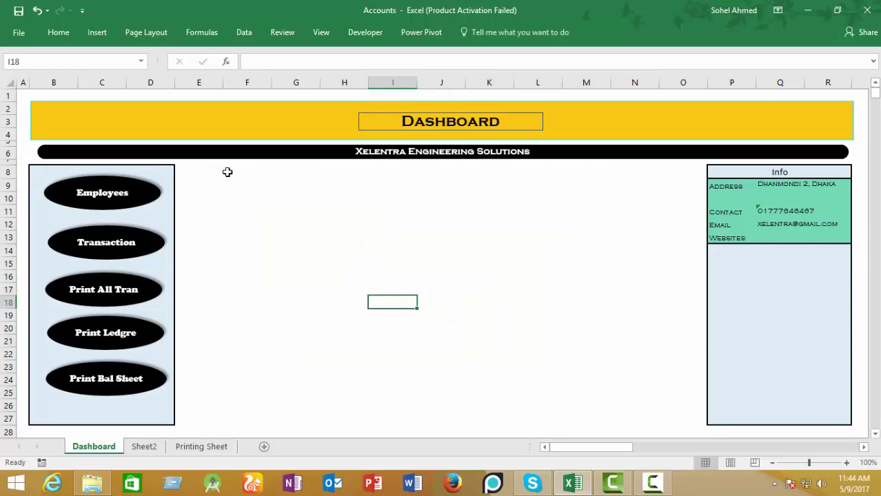
left_click_drag(228, 172, 629, 392)
left_click(380, 289)
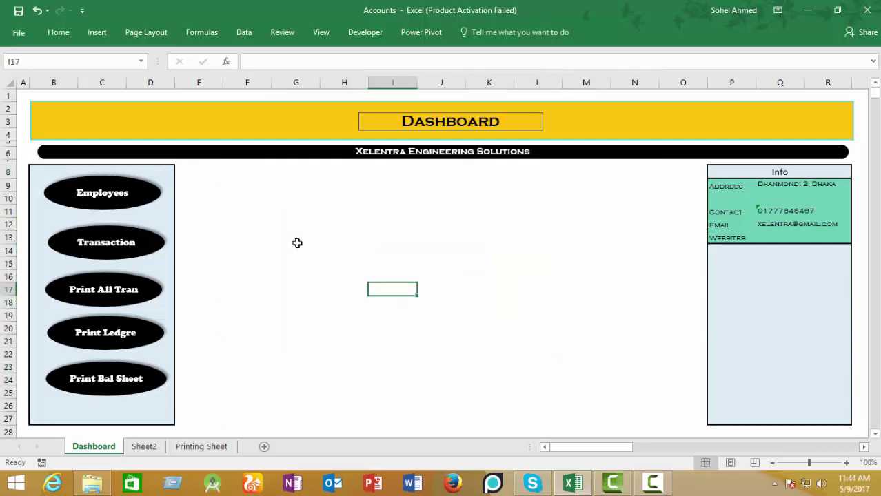
left_click(270, 183)
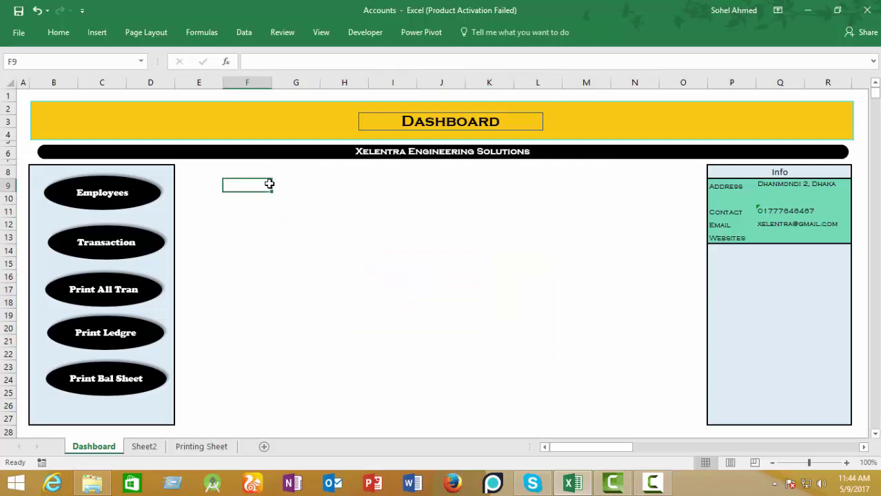
left_click(295, 197)
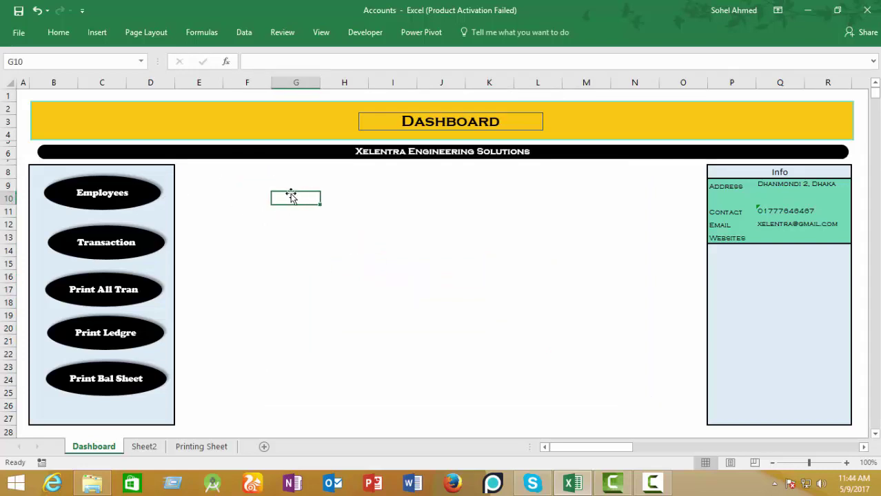
Start a new transaction with invoice number a12, from Cash to the account listed directly below Cash.
left_click(133, 243)
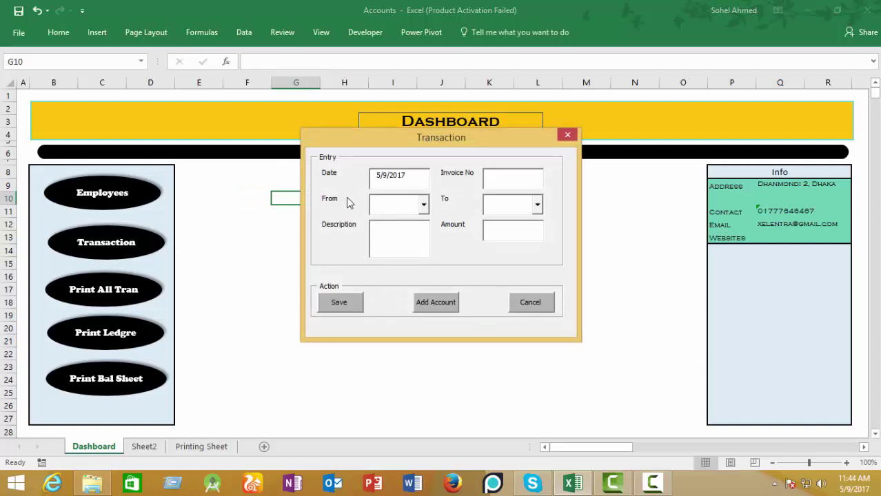
left_click_drag(380, 146, 340, 185)
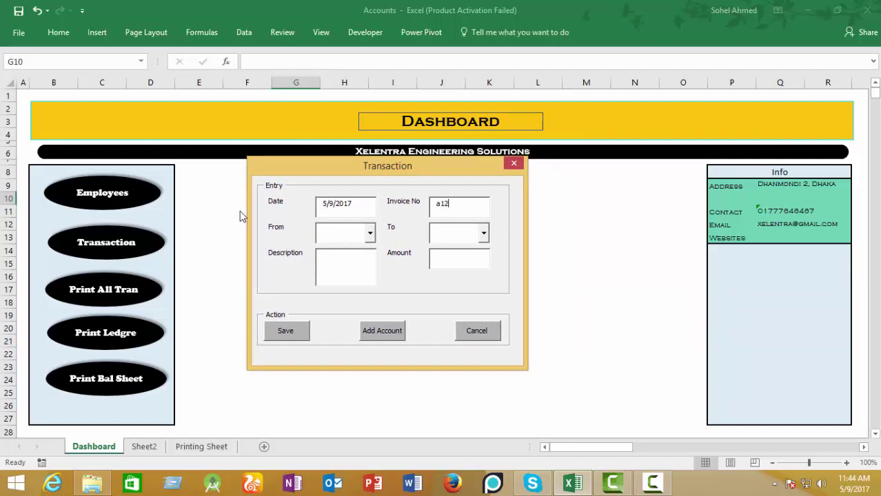
left_click(369, 234)
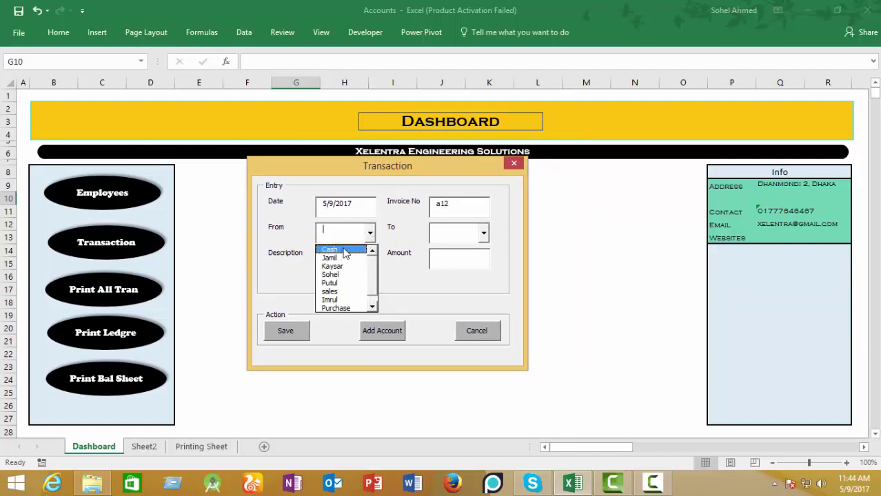
left_click(344, 250)
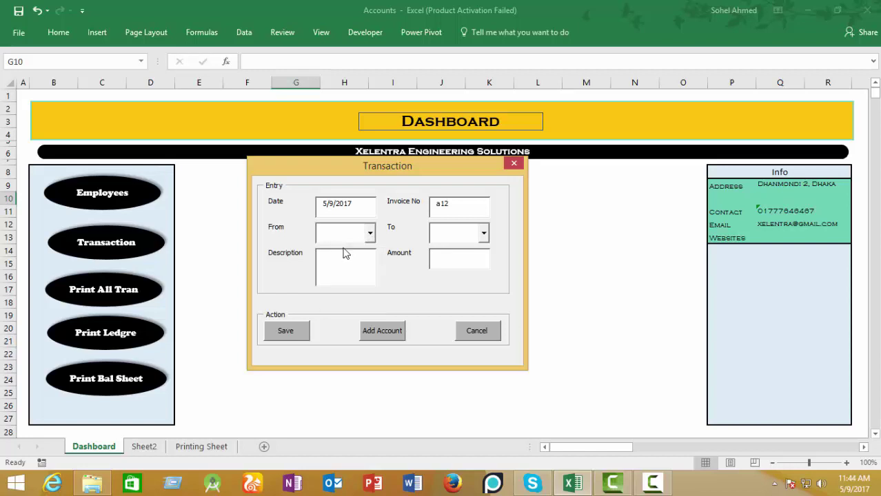
left_click(484, 234)
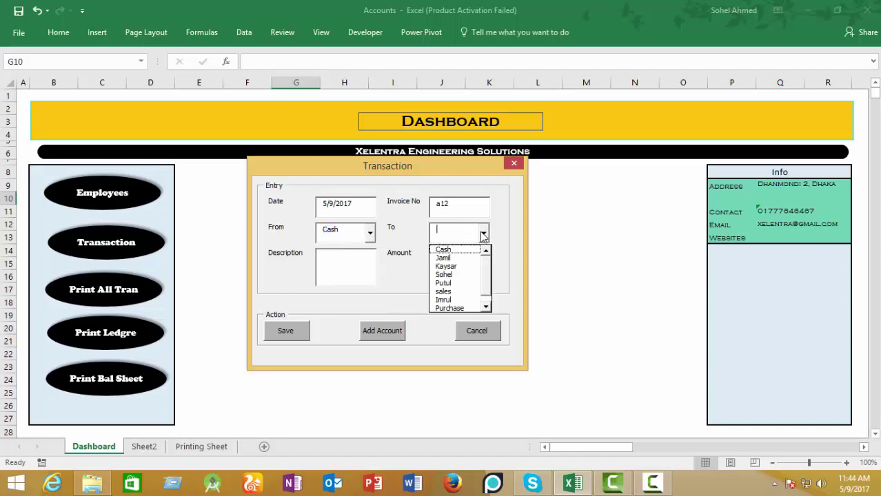
left_click(442, 257)
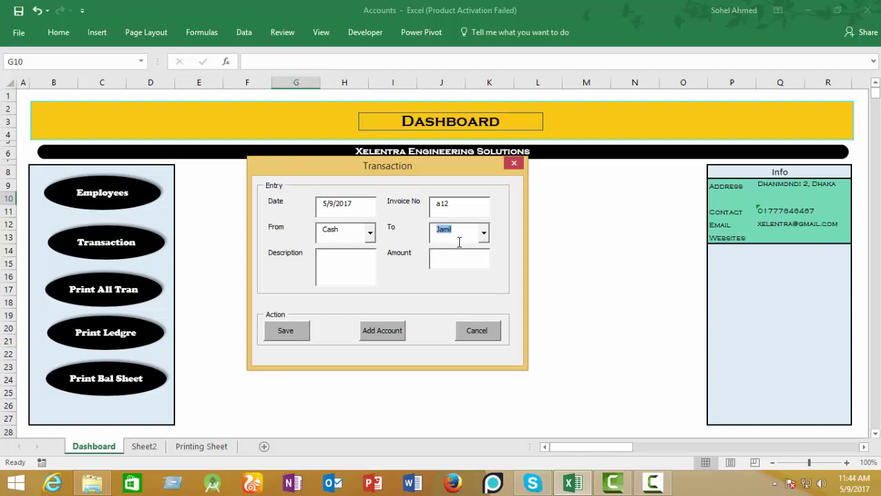
Enter the transaction description Purchase Goods, try saving without an amount, and set the amount to 1000.
left_click(353, 261)
left_click(285, 330)
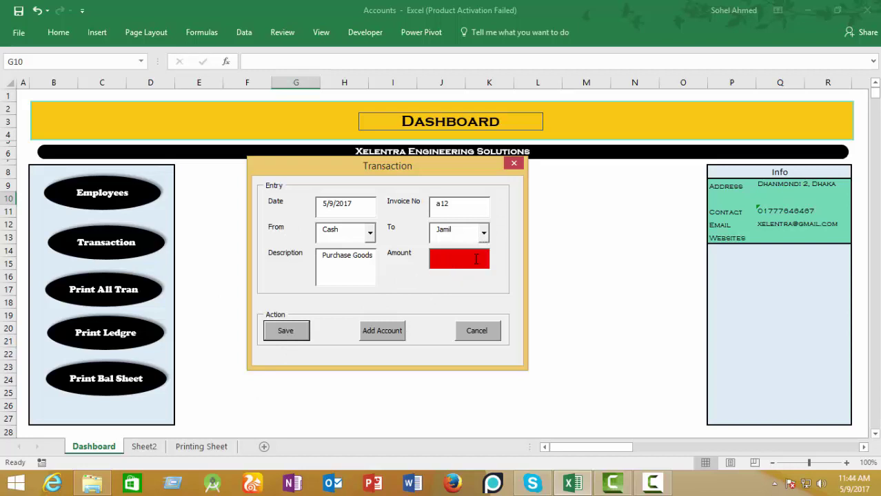
type("1000")
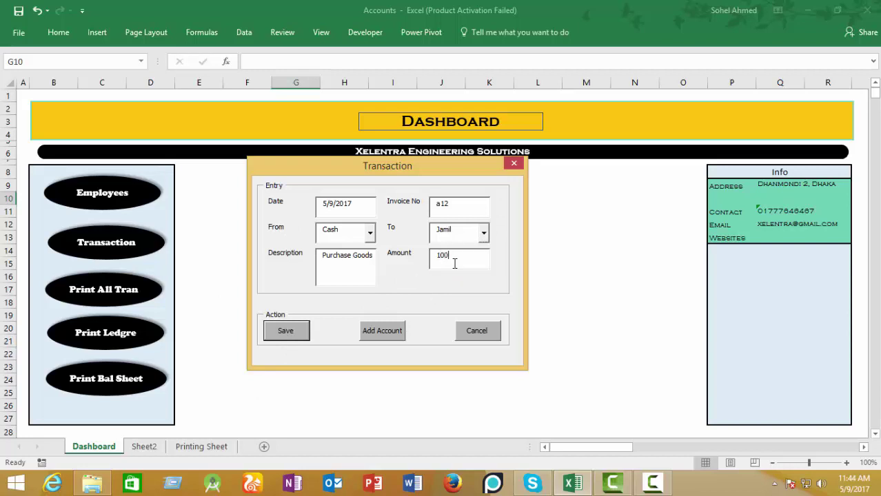
Try to save the transaction with Cash as both the From and To account.
left_click(484, 235)
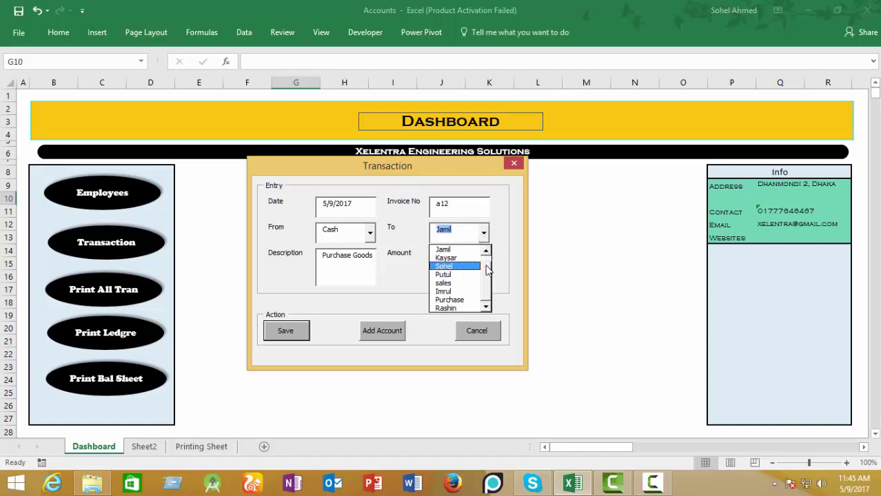
left_click(459, 249)
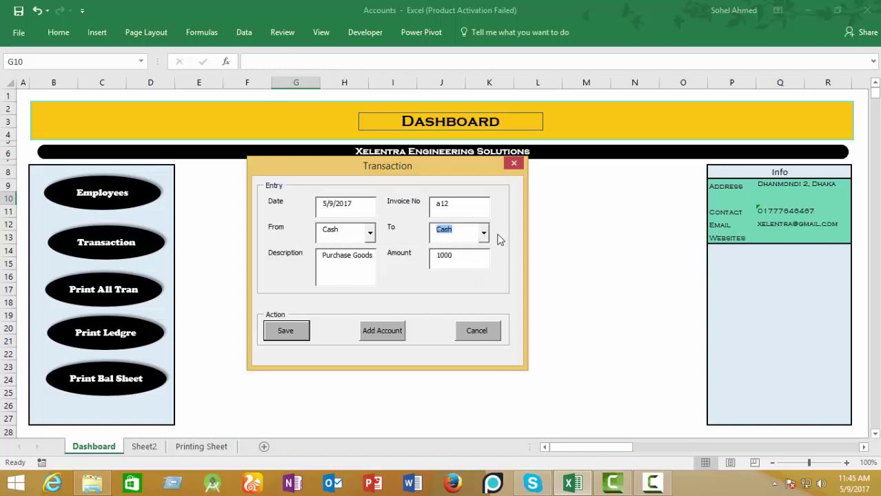
left_click(287, 331)
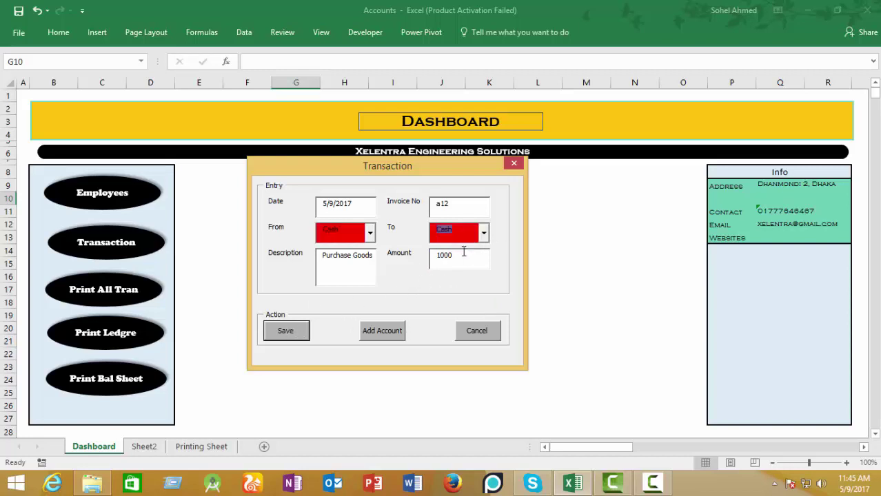
Set the To account to the entry directly below Cash and save the transaction.
left_click(483, 235)
left_click(457, 258)
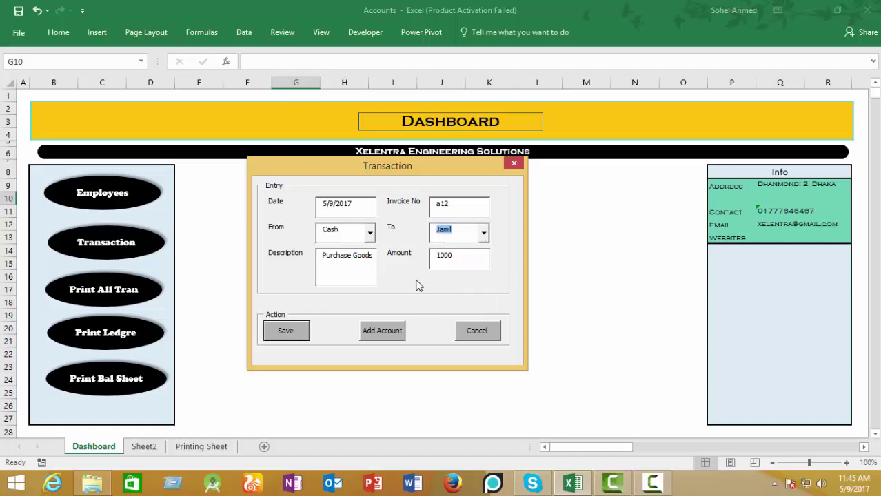
left_click(285, 330)
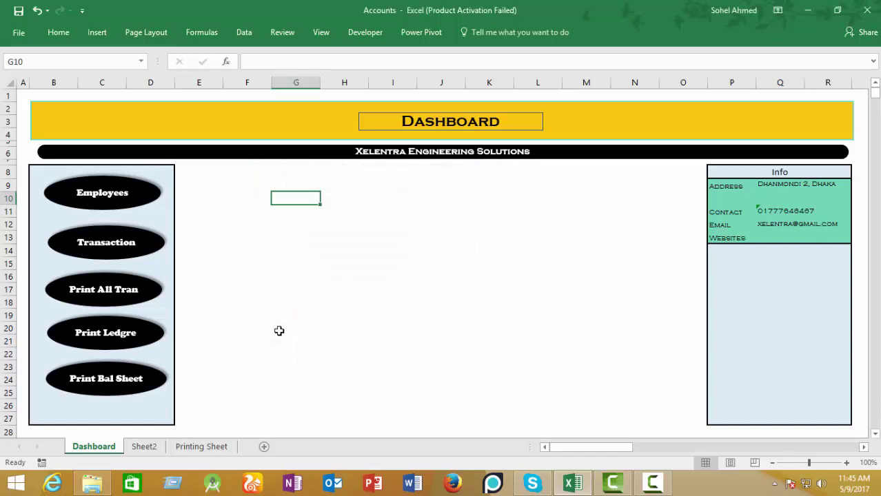
Open another transaction entry and create a new account under a person's name.
left_click(112, 244)
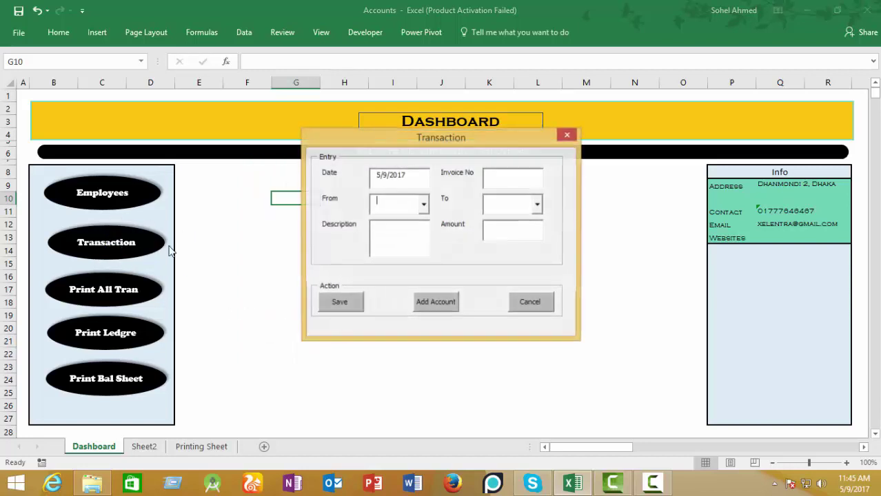
left_click(423, 205)
left_click(426, 279)
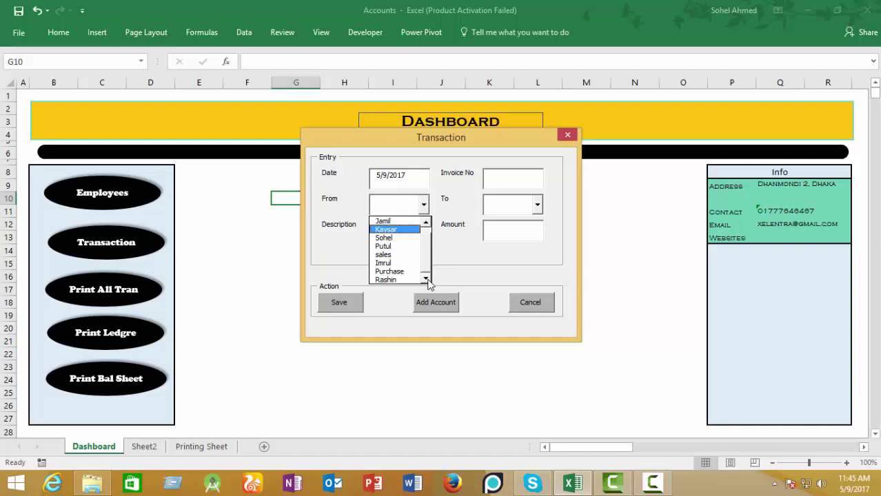
scroll(431, 262, "up", 1)
left_click(441, 305)
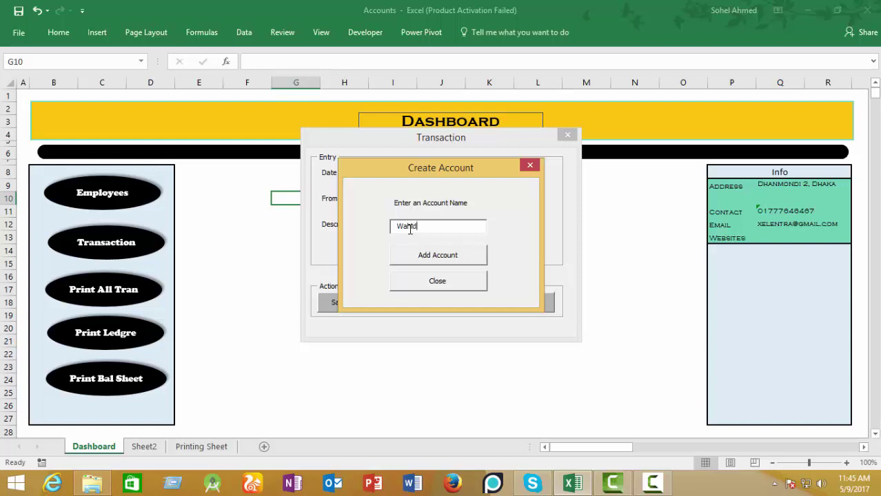
left_click(450, 256)
Set the transaction's From account to Cash and its To account to the newly created account.
left_click(423, 205)
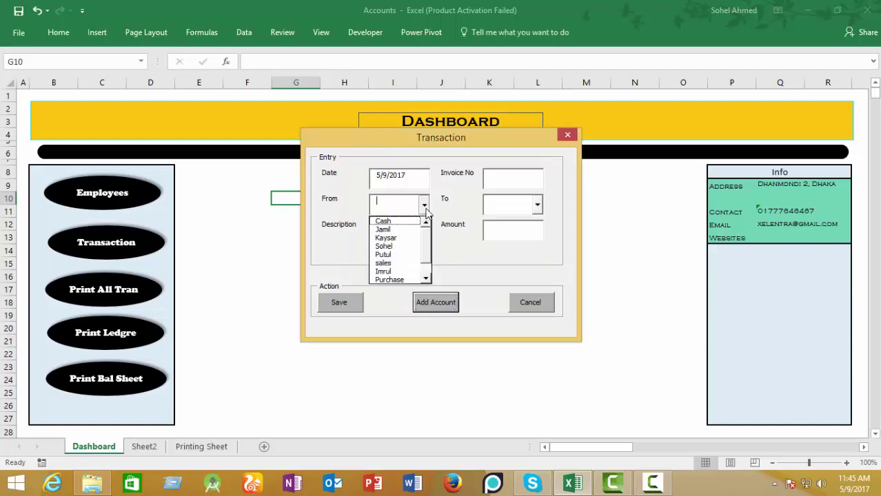
left_click(384, 220)
left_click(537, 204)
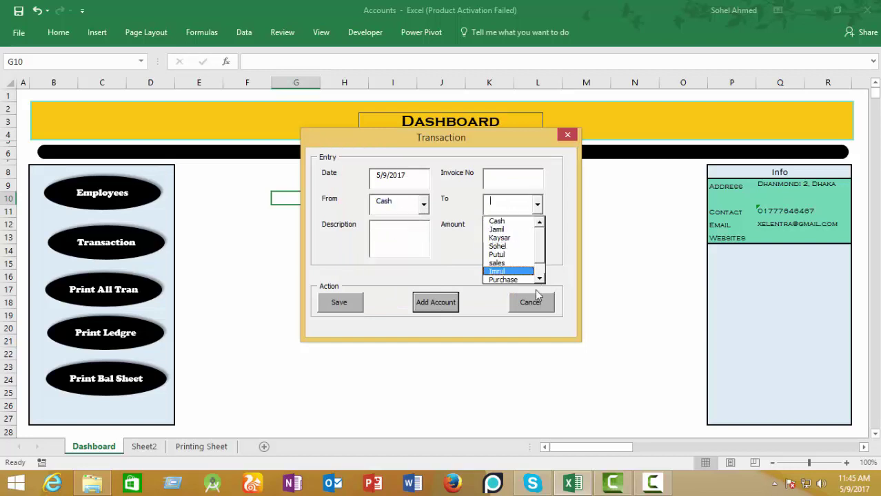
left_click_drag(540, 253, 545, 289)
left_click(501, 275)
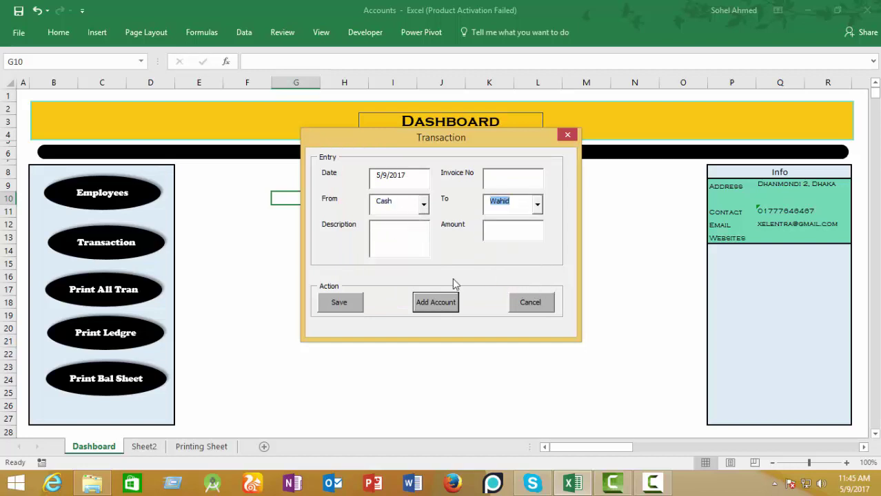
Enter invoice number a5646, description gfdgfd and amount 1001, and save the transaction.
left_click(496, 179)
type("gfdgfd")
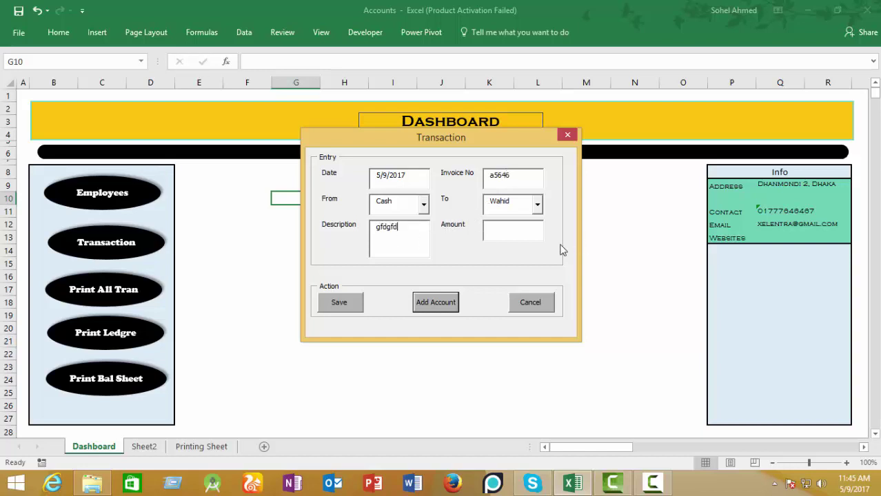
left_click(519, 231)
type("1001")
left_click(349, 302)
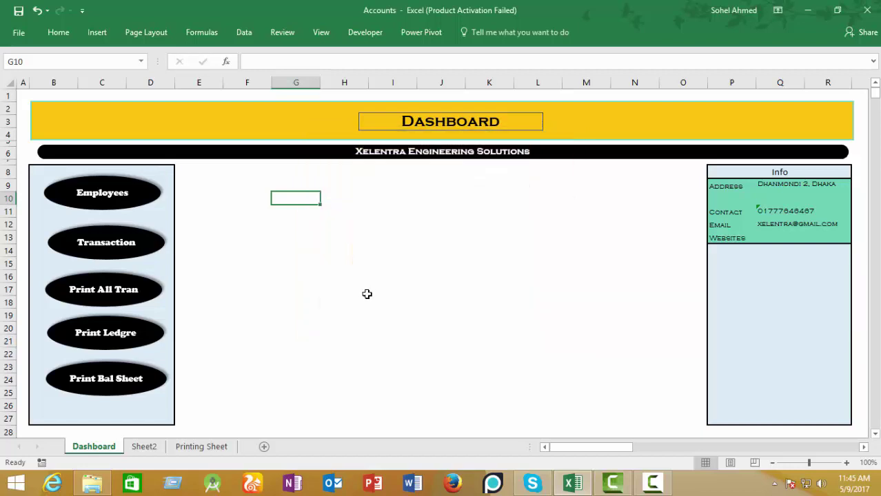
left_click(392, 251)
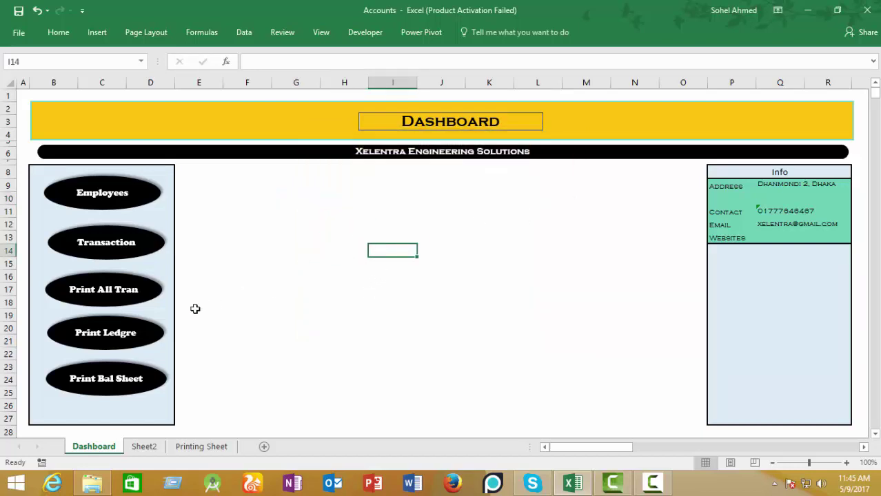
left_click(236, 322)
left_click(236, 356)
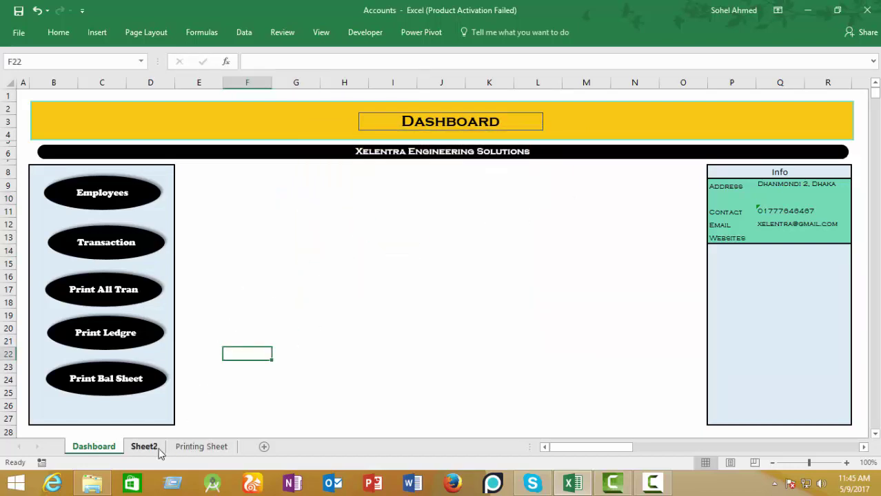
Examine the debit and credit balances on the Printing Sheet.
left_click(201, 446)
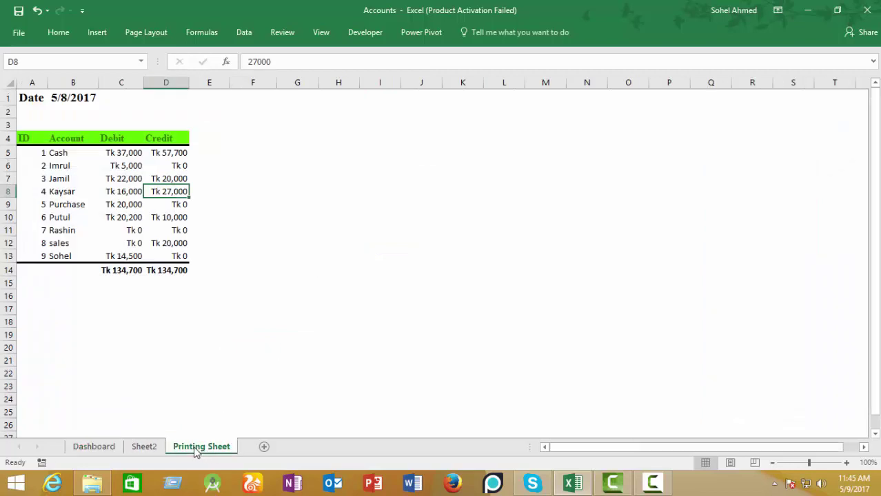
left_click(101, 449)
left_click(207, 448)
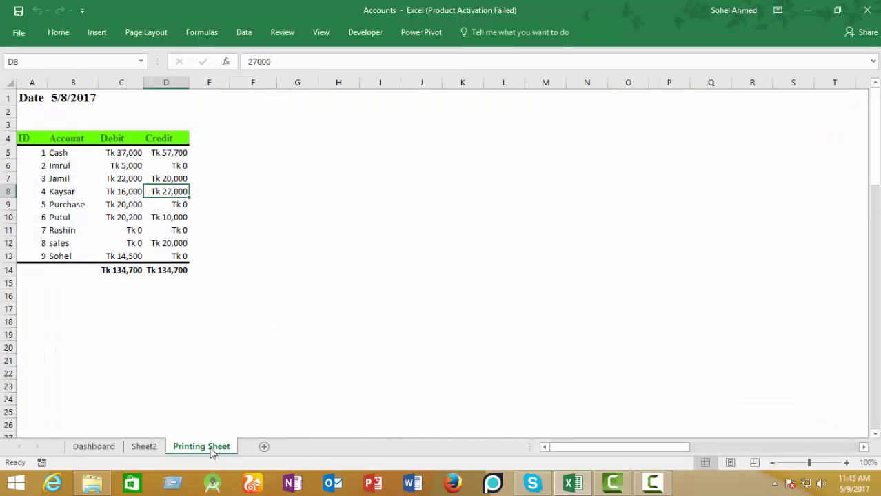
Generate the list of all transactions from the Dashboard and return to the Dashboard after viewing it.
left_click(101, 449)
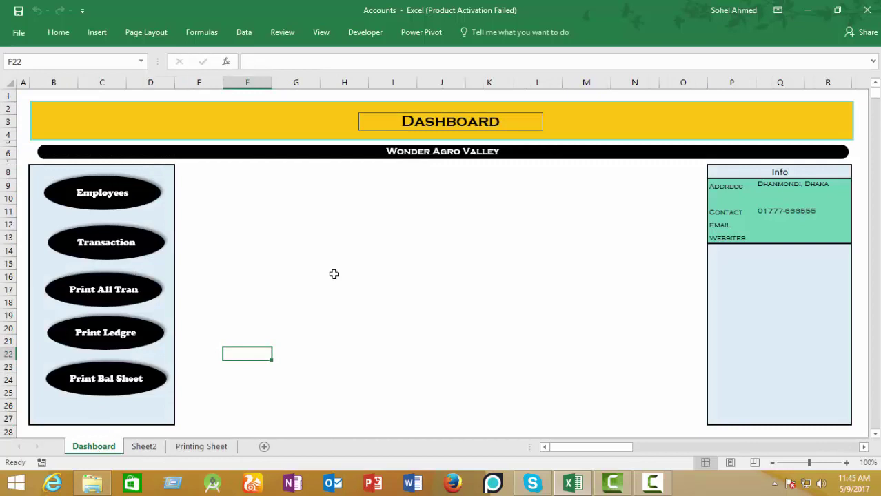
left_click(119, 303)
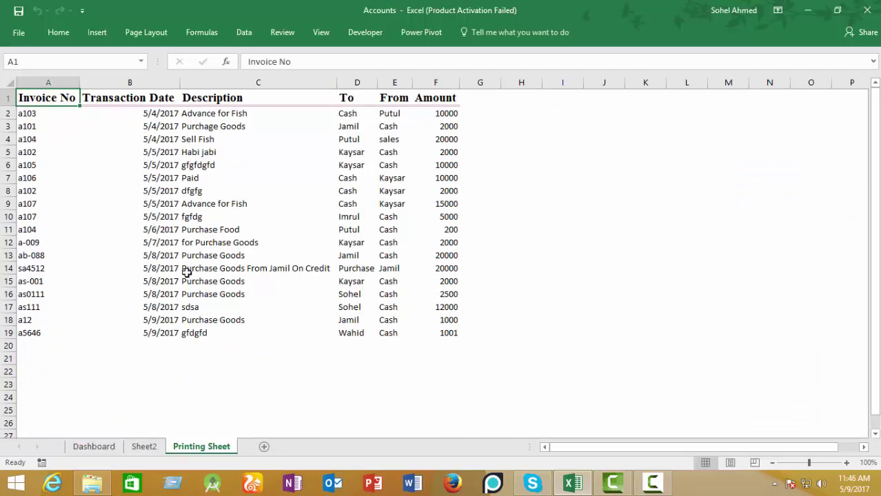
left_click(97, 448)
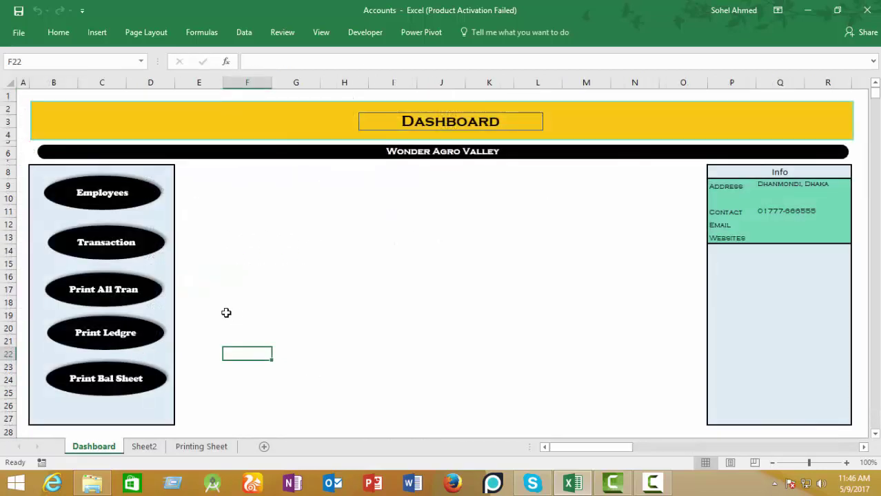
Generate the ledger for the Cash account from the Dashboard and return to the Dashboard after viewing it.
left_click(98, 334)
left_click(500, 228)
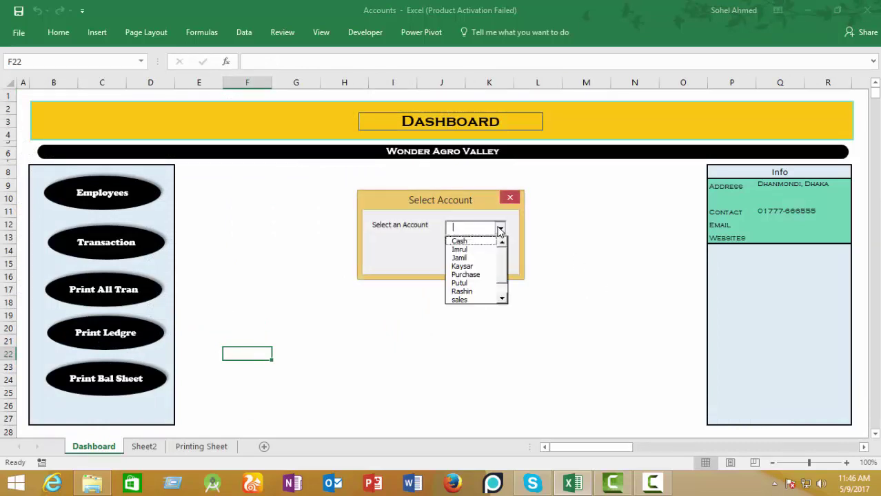
left_click(465, 241)
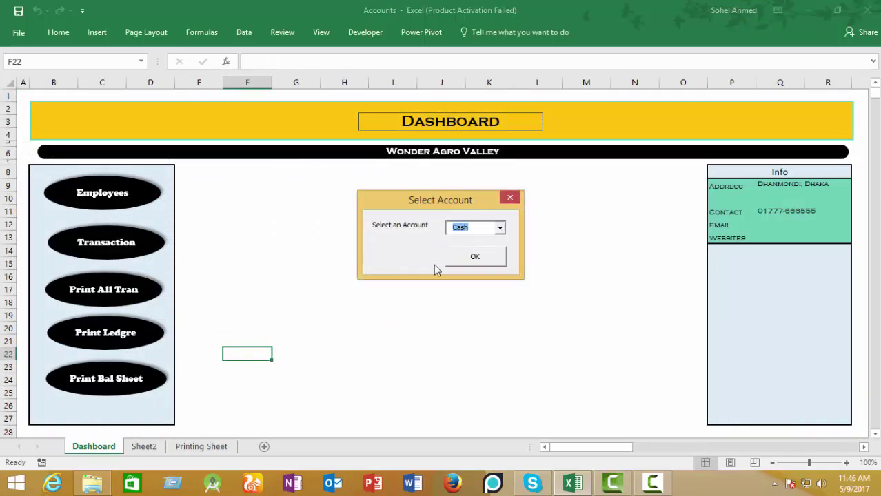
left_click(500, 229)
left_click(468, 242)
left_click(475, 258)
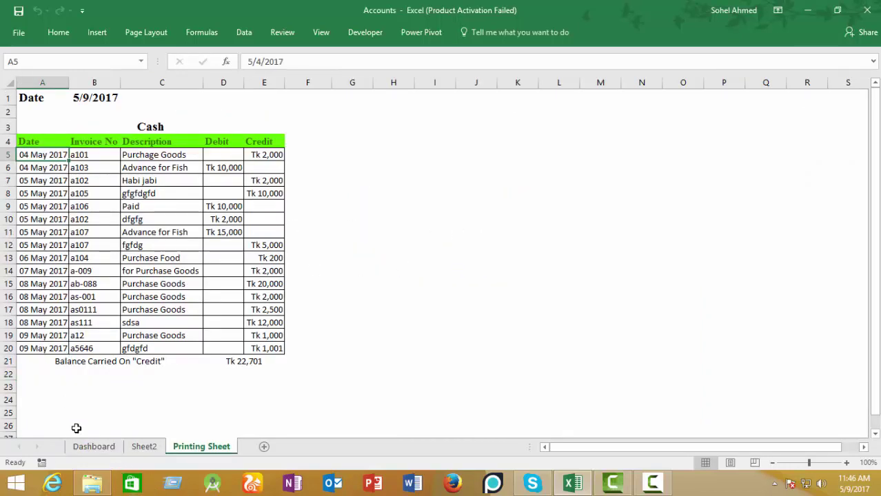
left_click(93, 448)
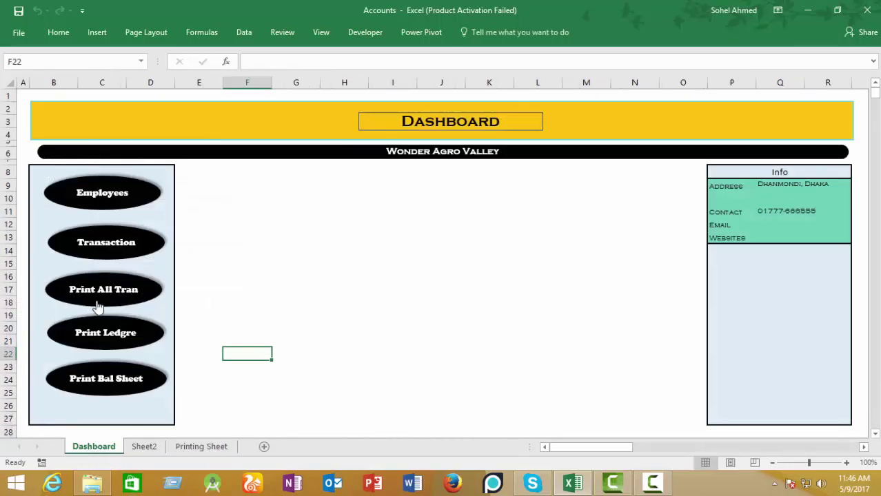
Generate the ledger for the personal account listed just above Purchase, and return to the Dashboard after viewing it.
left_click(112, 334)
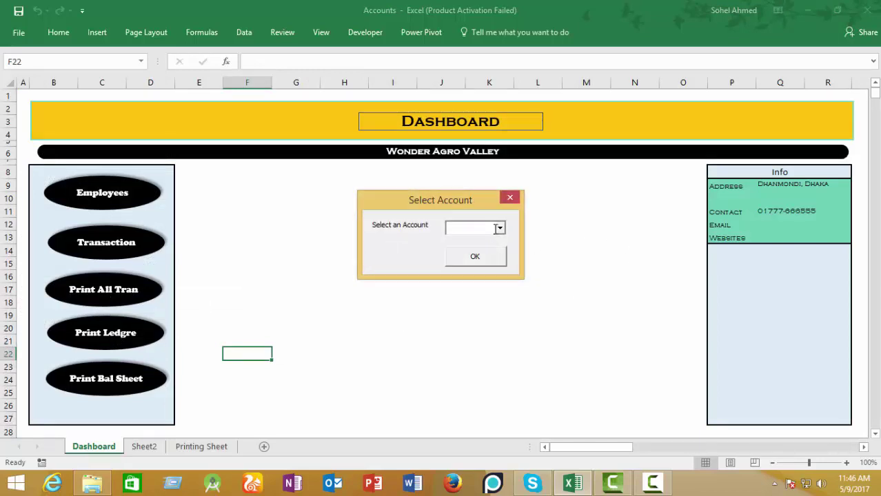
left_click(499, 227)
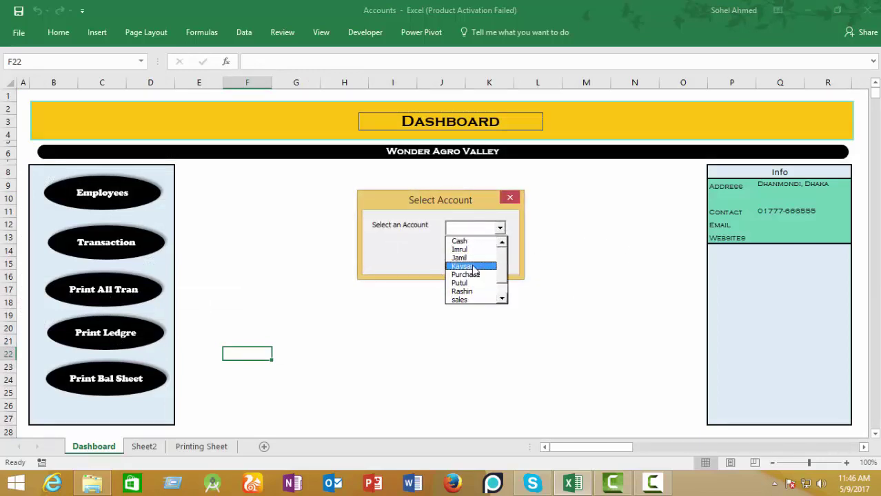
left_click(472, 266)
left_click(470, 257)
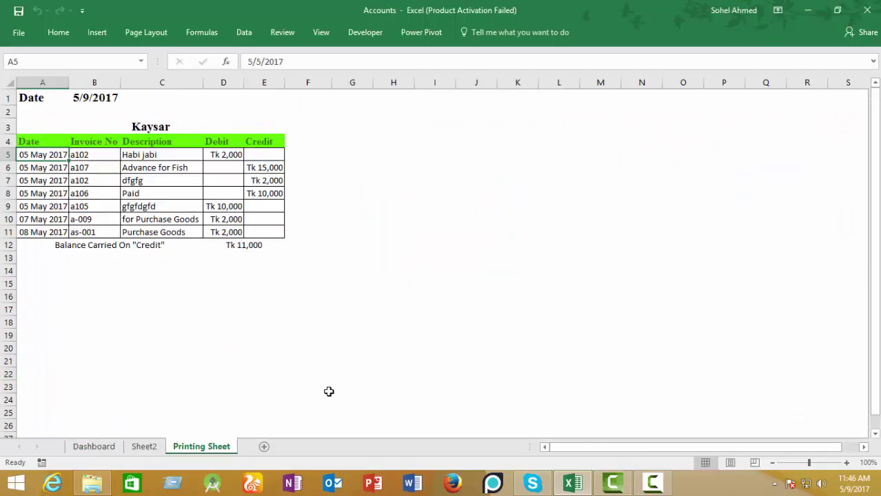
left_click(89, 446)
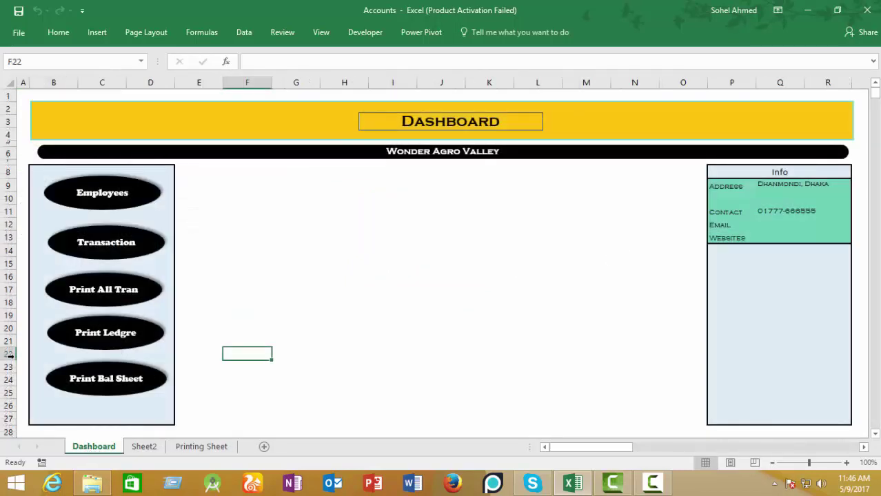
Generate the balance sheet, check its debit and credit totals and the last account's debit, and return to the Dashboard.
left_click(109, 393)
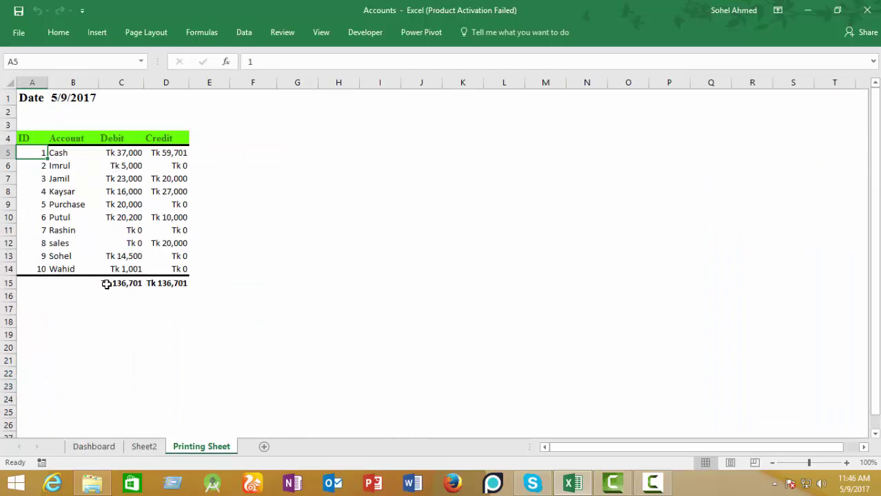
left_click(124, 294)
left_click(126, 284)
left_click(166, 283)
left_click(122, 269)
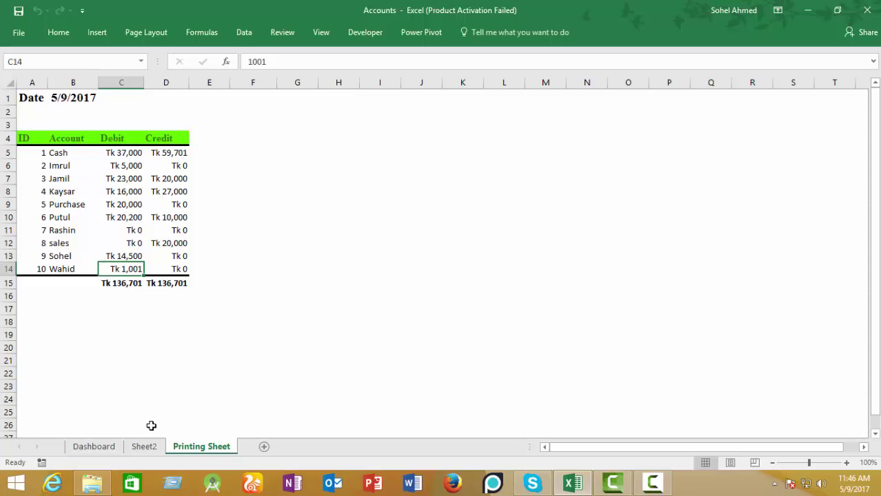
left_click(83, 448)
left_click(288, 311)
left_click(383, 278)
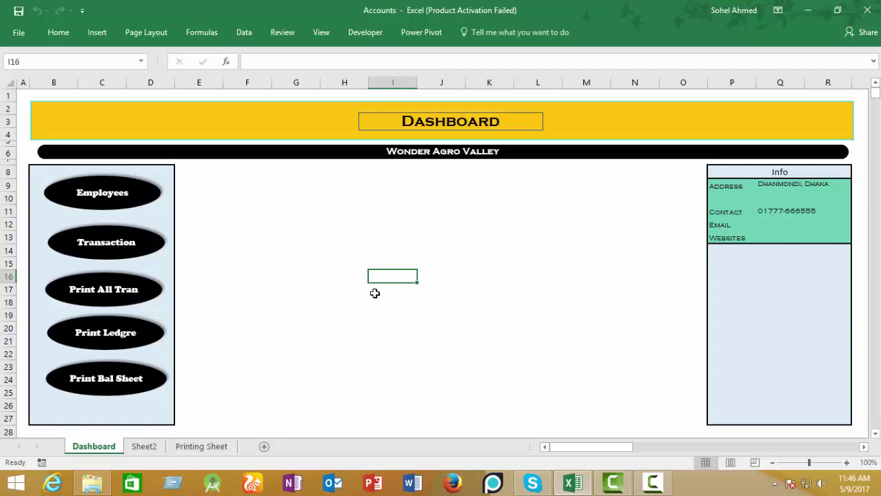
left_click(279, 235)
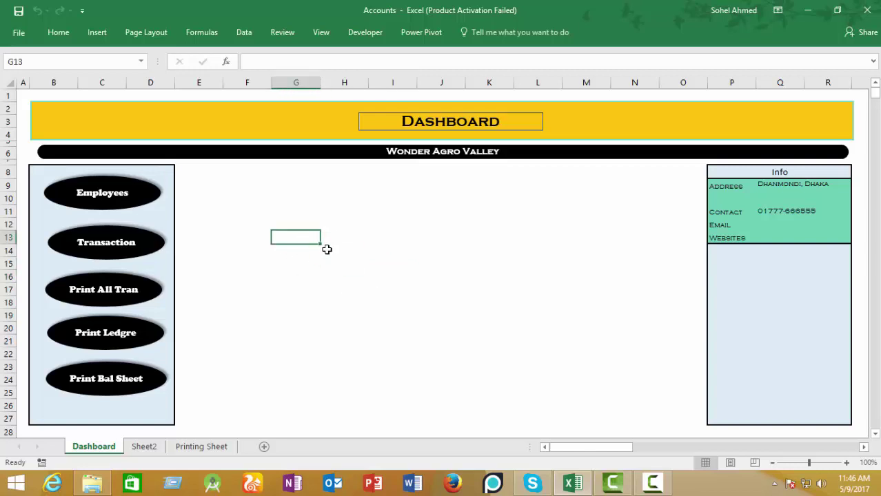
left_click(247, 197)
left_click(205, 177)
left_click(260, 182)
left_click(236, 175)
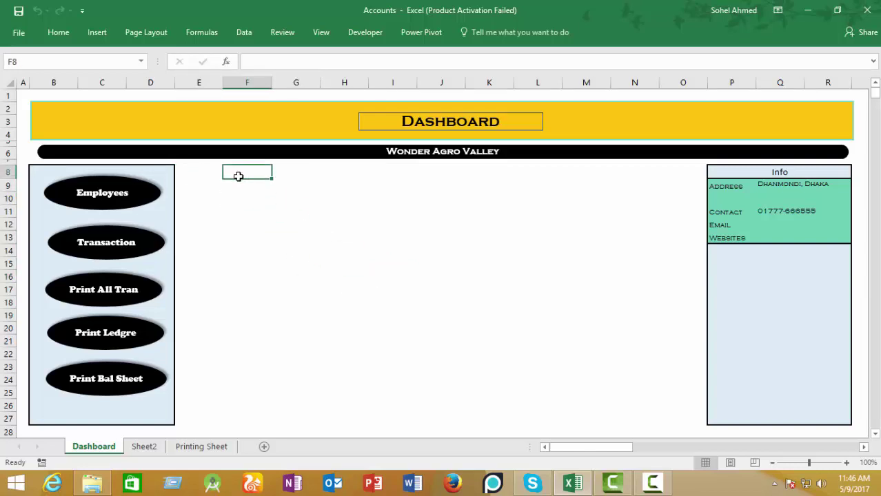
left_click(236, 210)
left_click(232, 177)
left_click_drag(232, 176, 609, 417)
left_click(440, 300)
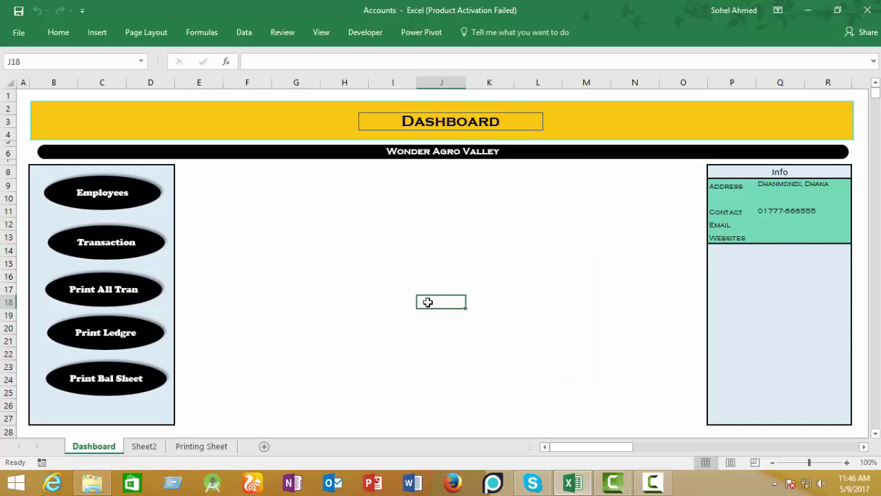
Open the Employee form from the Dashboard and search for the first employee's record by employee ID.
left_click(98, 206)
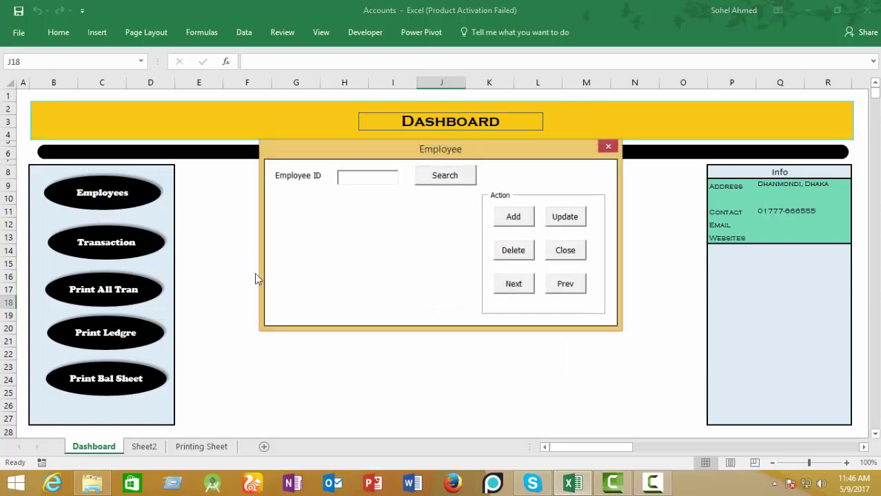
type("ab-001")
left_click(435, 182)
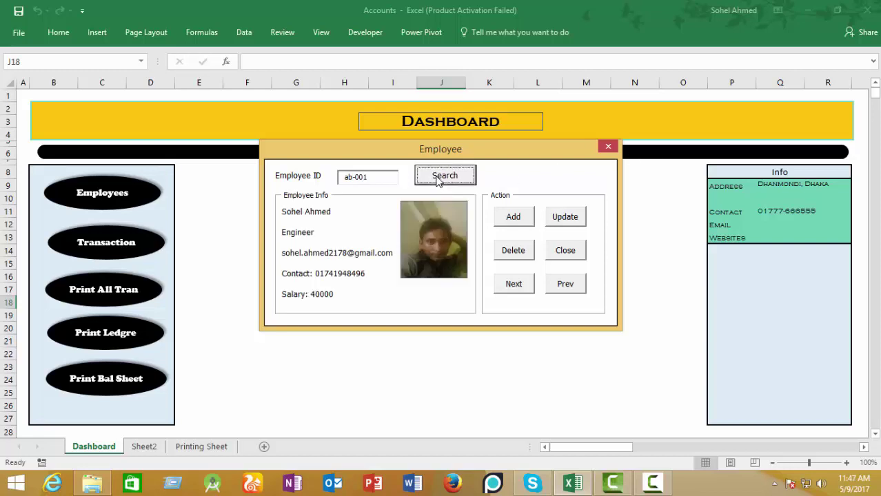
Browse three employee records forward and back to the first, and view the blank Add Employee form without saving.
left_click(513, 286)
left_click(513, 285)
left_click(513, 286)
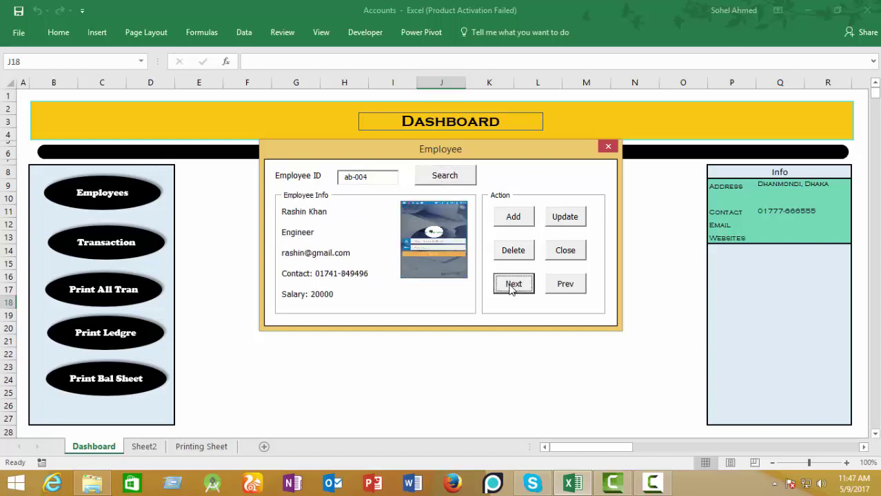
left_click(563, 288)
left_click(563, 288)
left_click(564, 288)
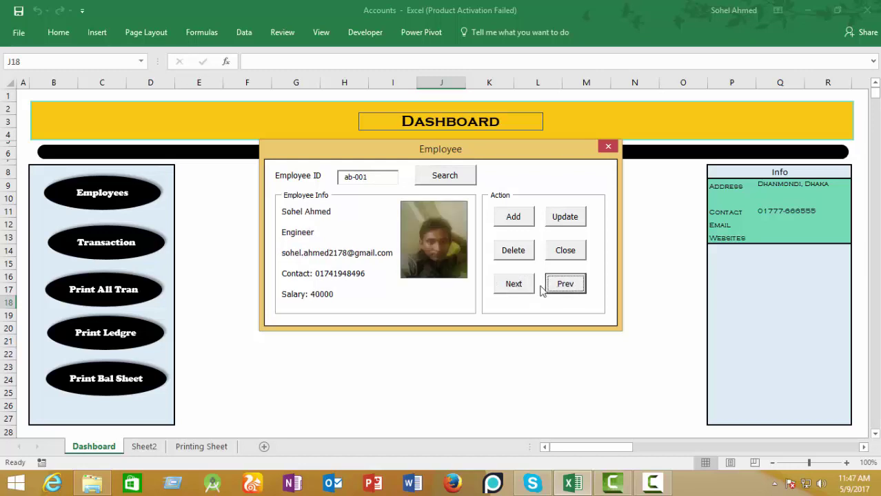
left_click(513, 218)
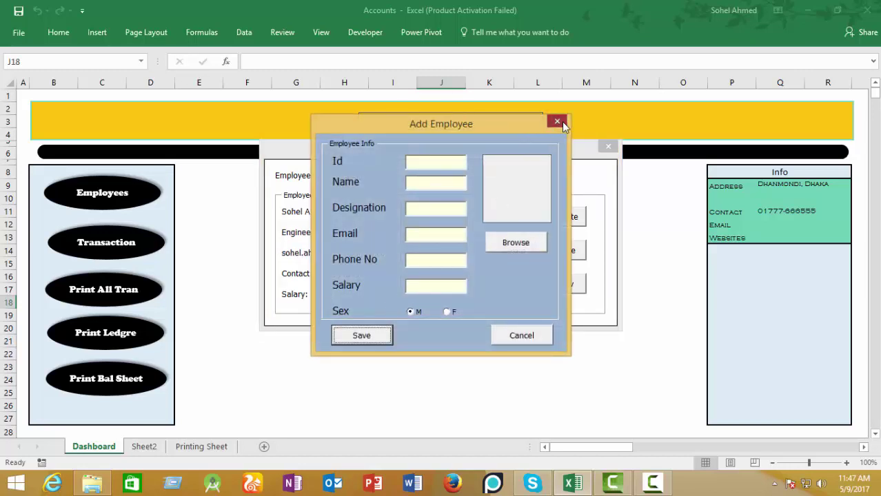
left_click(557, 122)
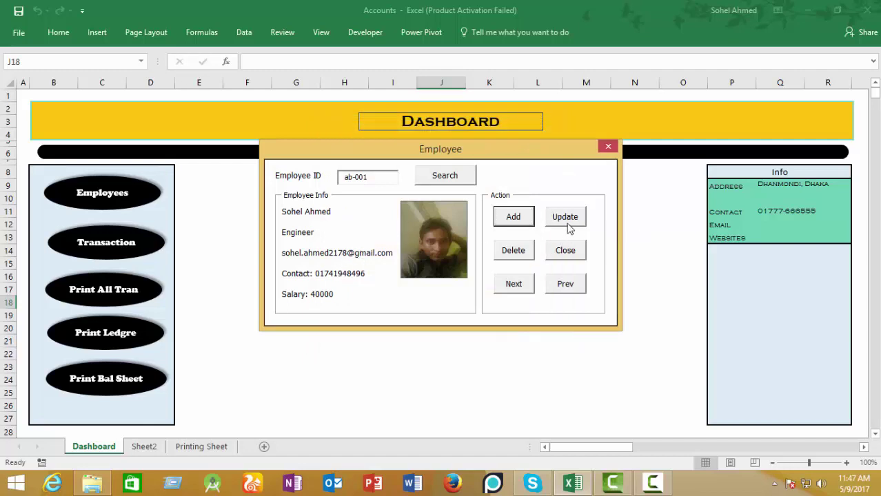
Update the first employee's salary to 45000, save the change, and close the Employee form.
left_click(567, 219)
double_click(441, 286)
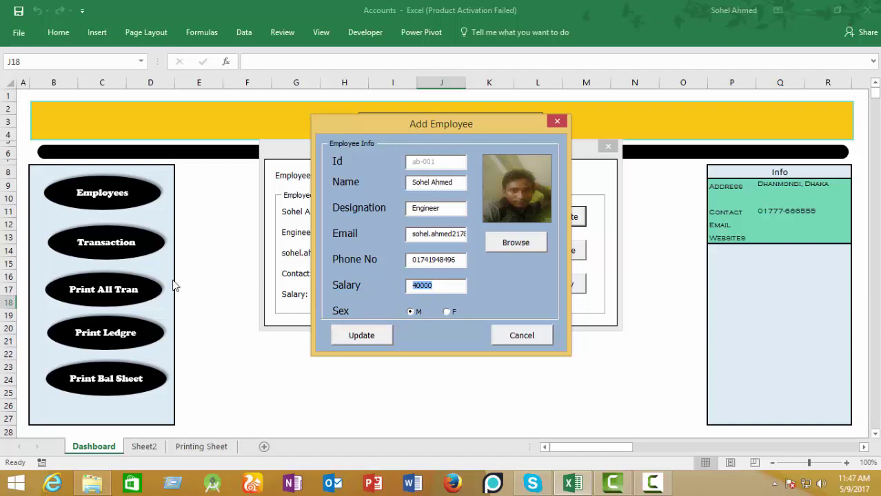
type("45")
left_click(377, 339)
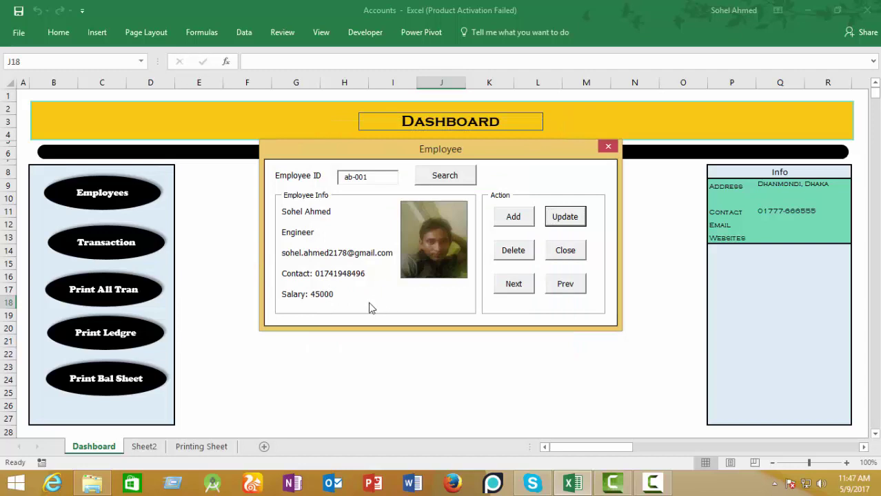
left_click(608, 146)
left_click(252, 177)
left_click(758, 320)
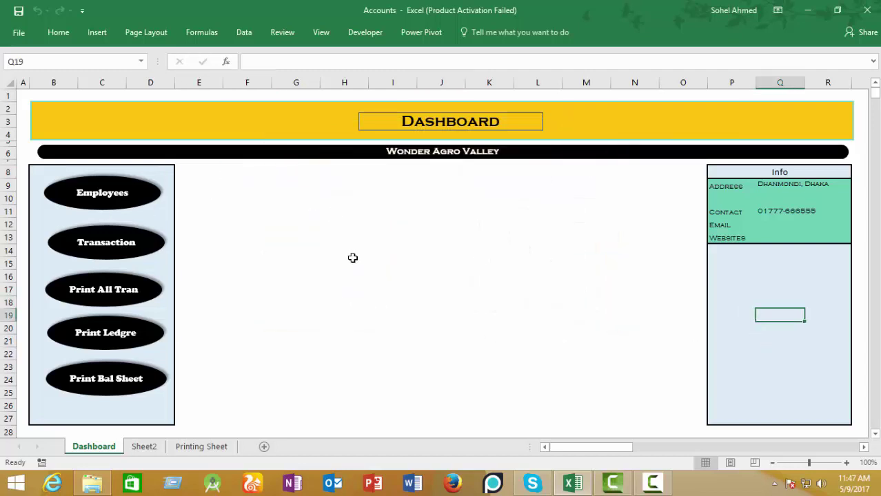
left_click(303, 213)
left_click_drag(237, 185, 572, 298)
scroll(341, 306, "up", 2)
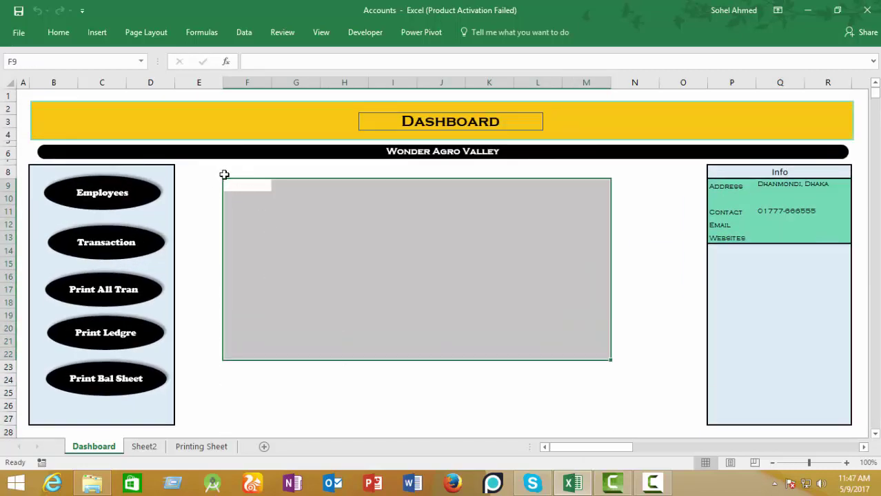
left_click_drag(224, 174, 635, 412)
left_click(777, 344)
left_click(739, 260)
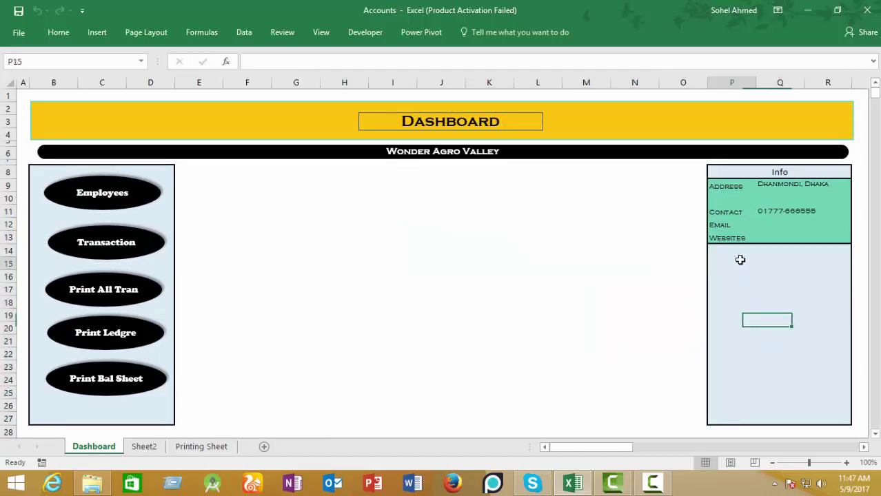
left_click(333, 267)
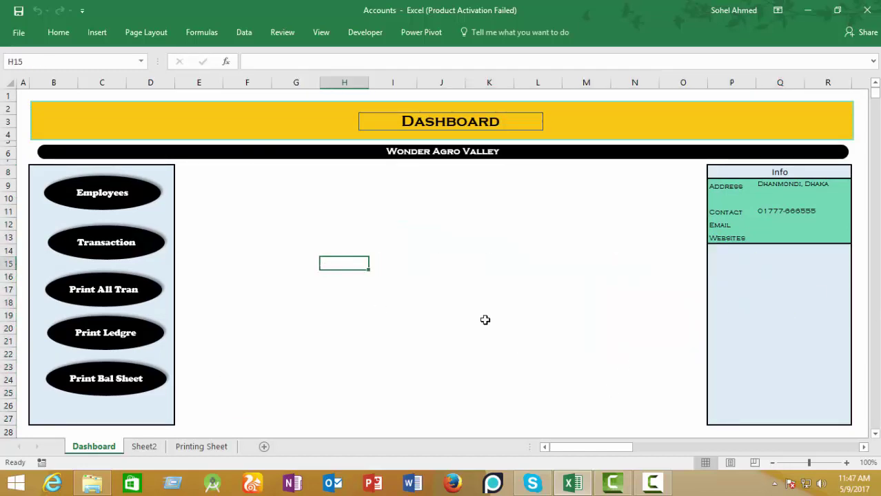
left_click(489, 252)
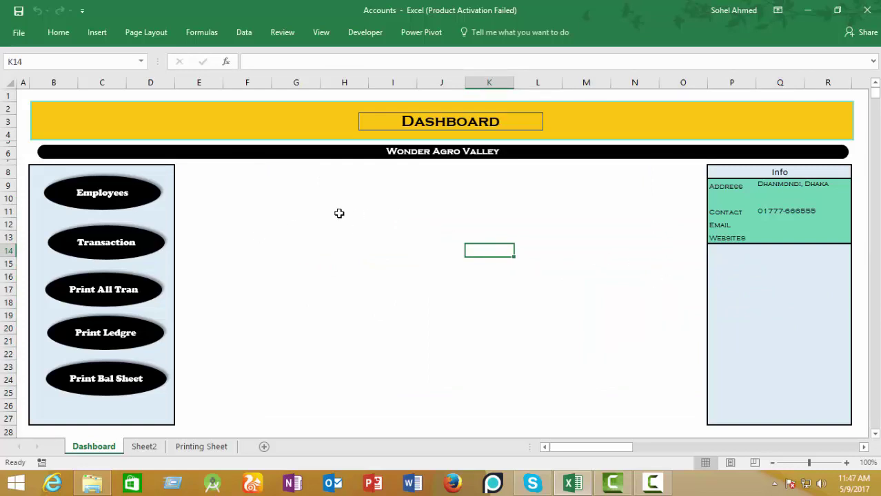
left_click(199, 173)
left_click(293, 196)
left_click(237, 172)
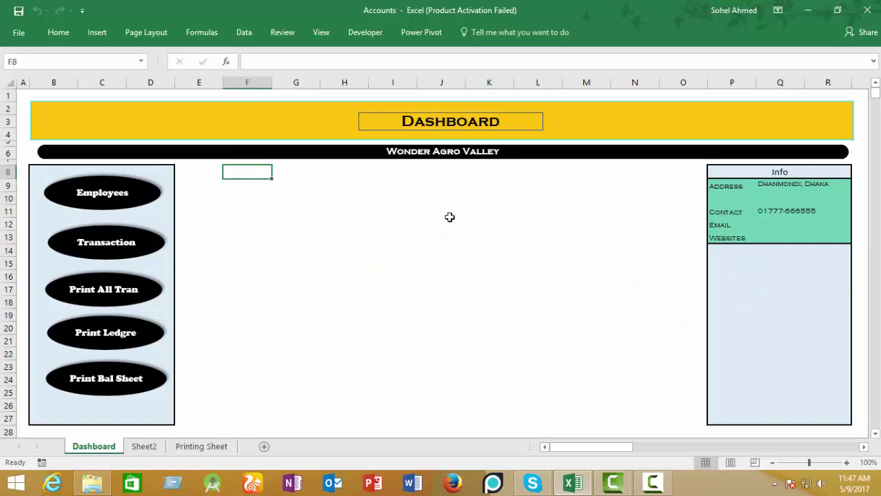
left_click(360, 268)
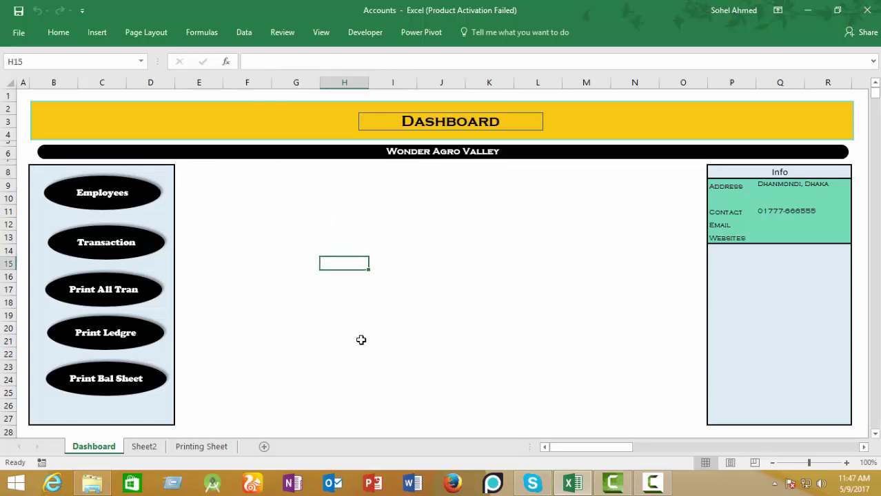